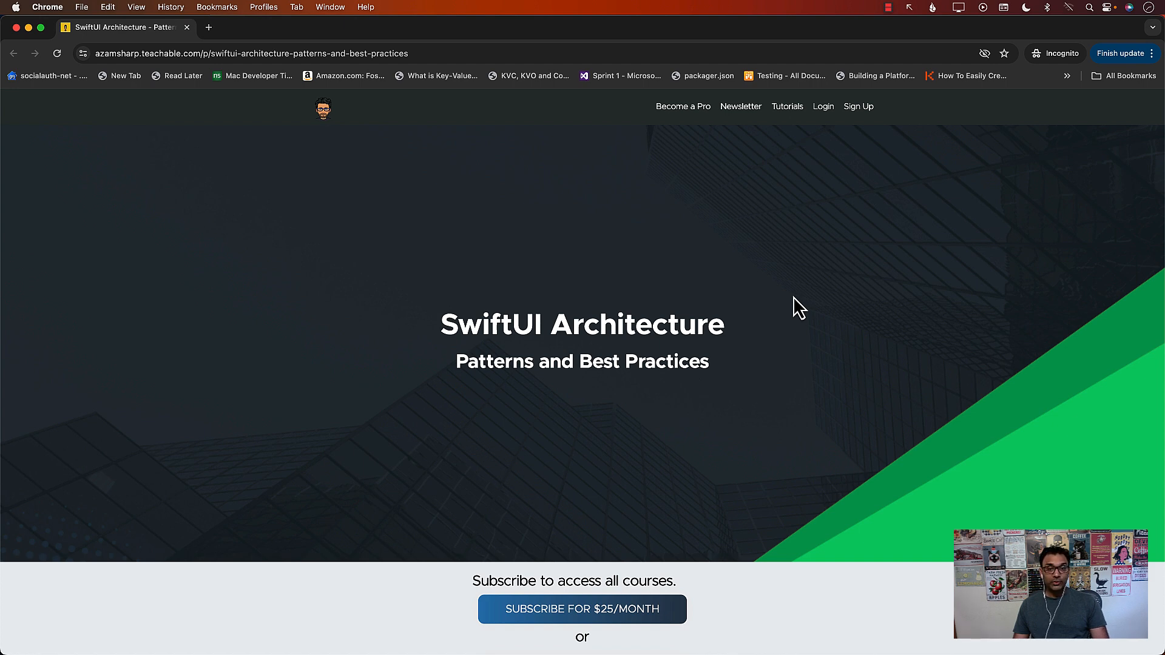
scroll(798, 306, down, 3)
scroll(798, 307, down, 3)
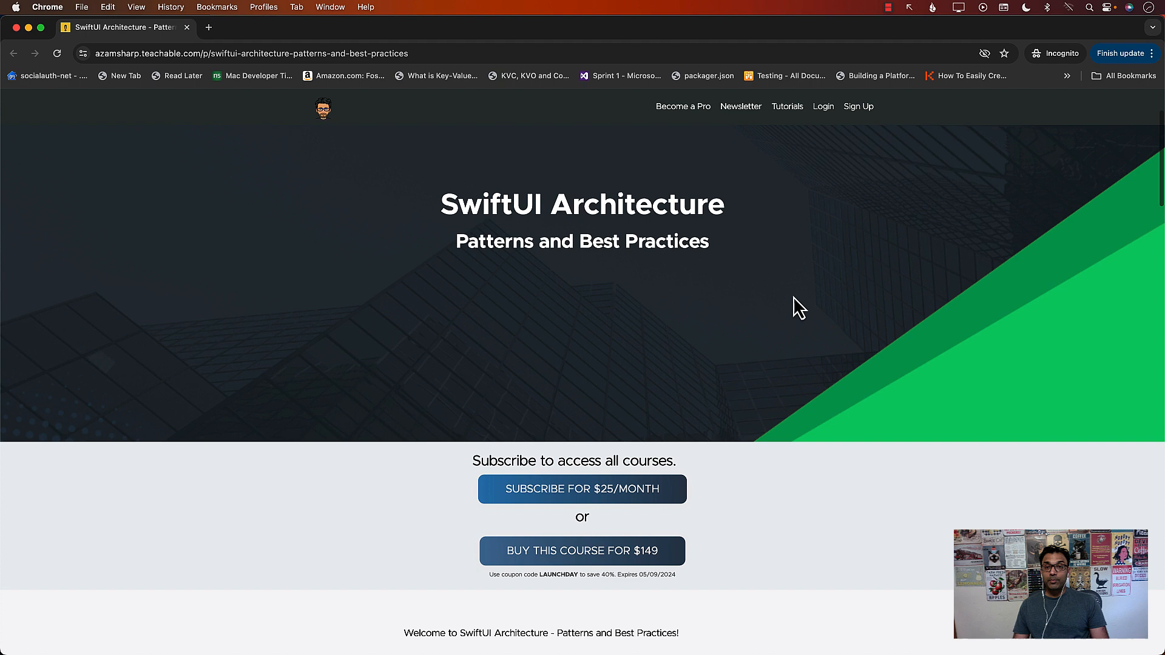
scroll(798, 305, down, 2)
scroll(799, 307, down, 2)
scroll(798, 306, down, 2)
scroll(799, 306, down, 2)
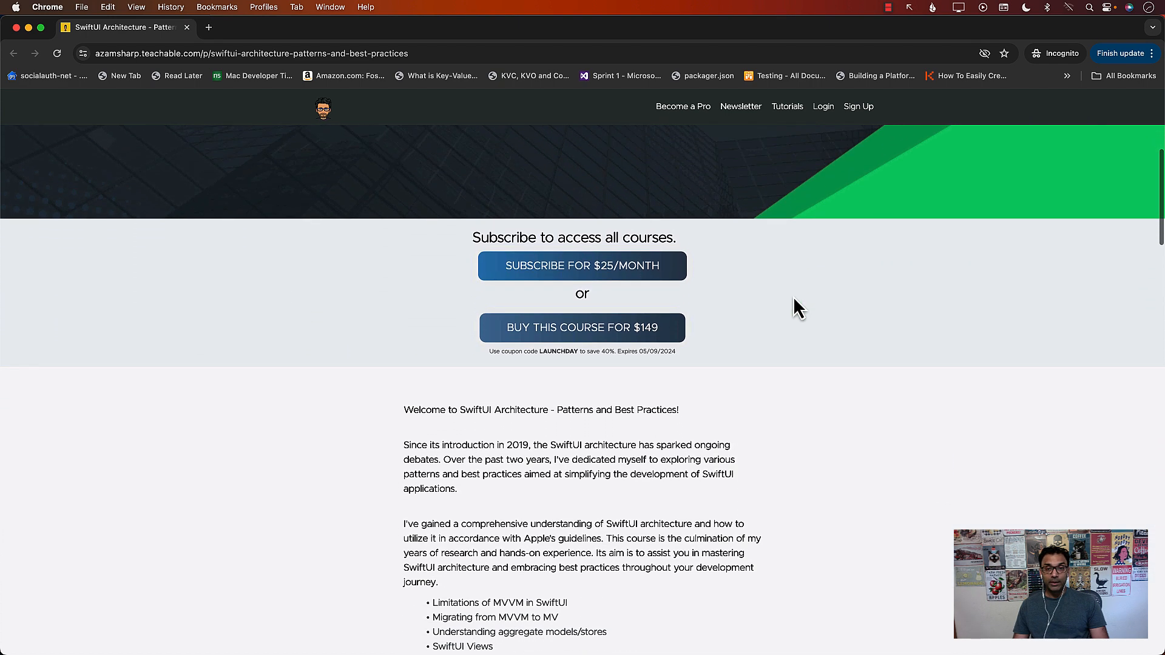
scroll(798, 306, down, 2)
scroll(799, 306, down, 2)
scroll(799, 306, down, 2)
scroll(799, 306, down, 2)
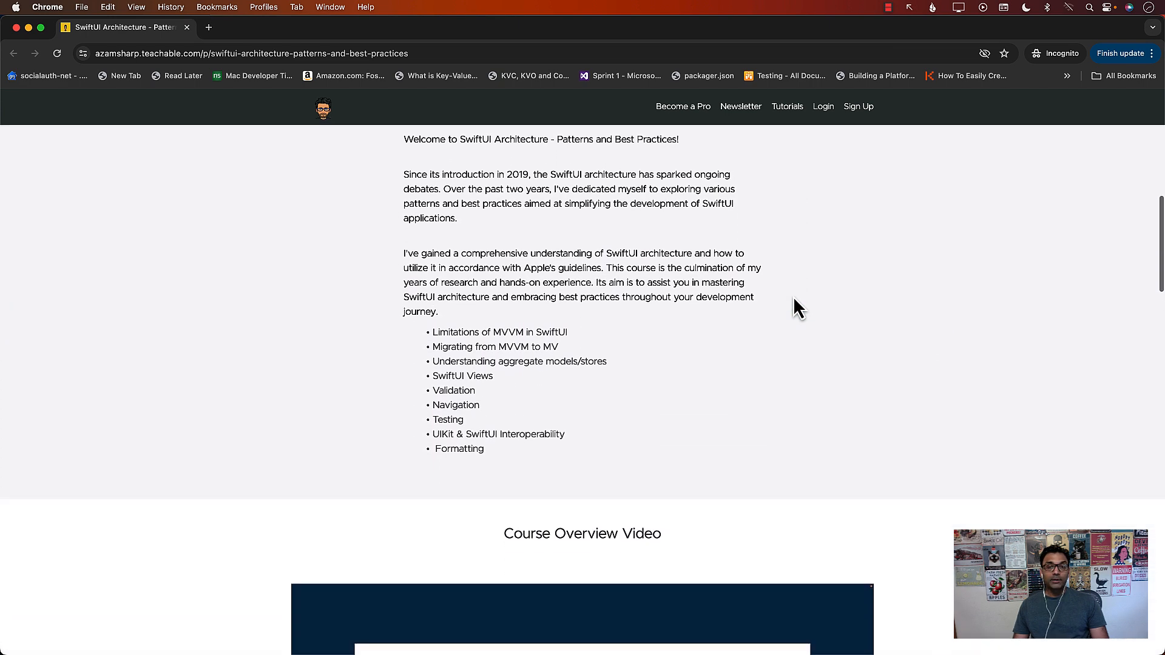
scroll(798, 306, down, 2)
scroll(799, 306, down, 2)
scroll(799, 307, down, 2)
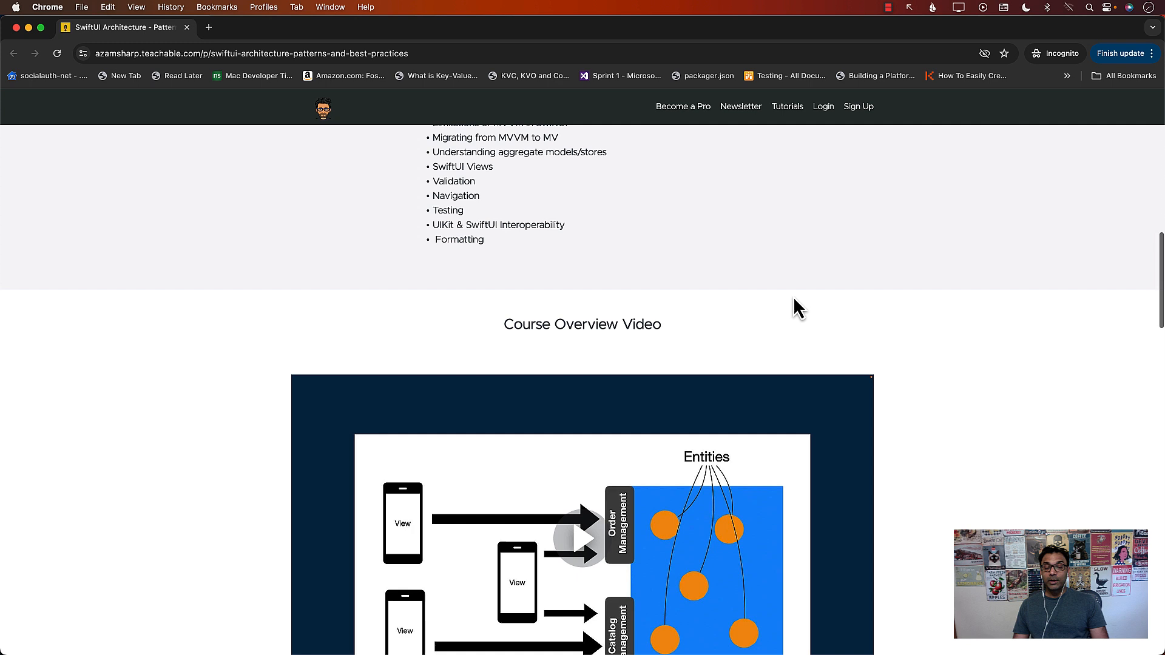
scroll(799, 306, up, 1)
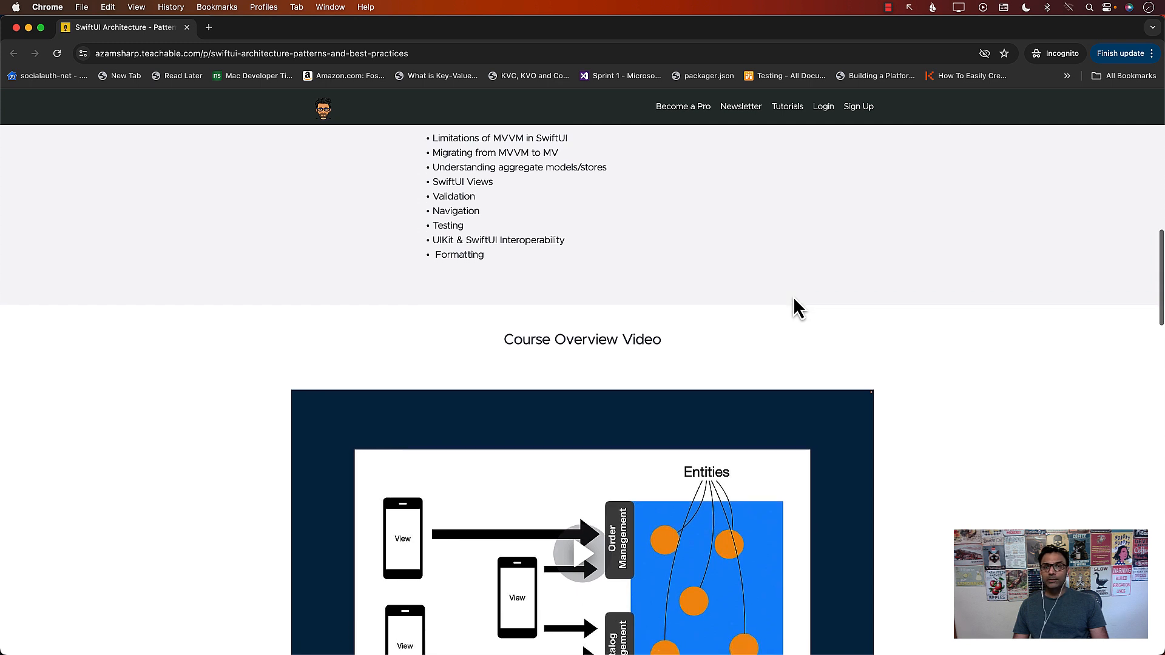
scroll(798, 306, down, 1)
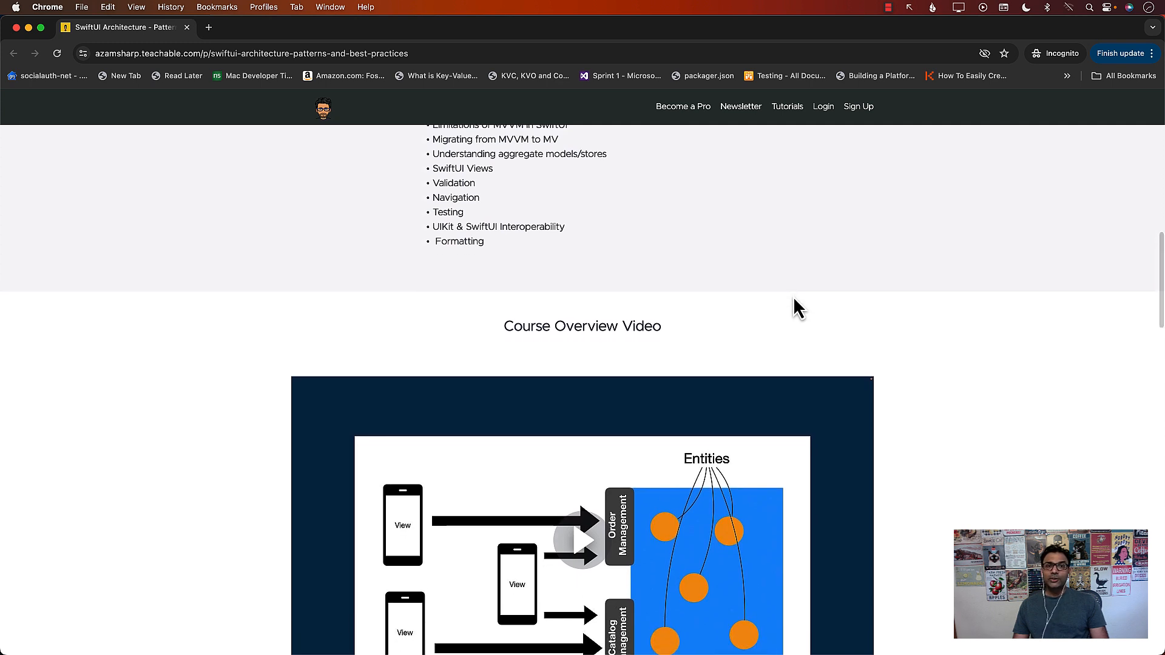
scroll(798, 306, down, 1)
scroll(798, 306, down, 1)
scroll(798, 307, down, 2)
scroll(799, 307, down, 2)
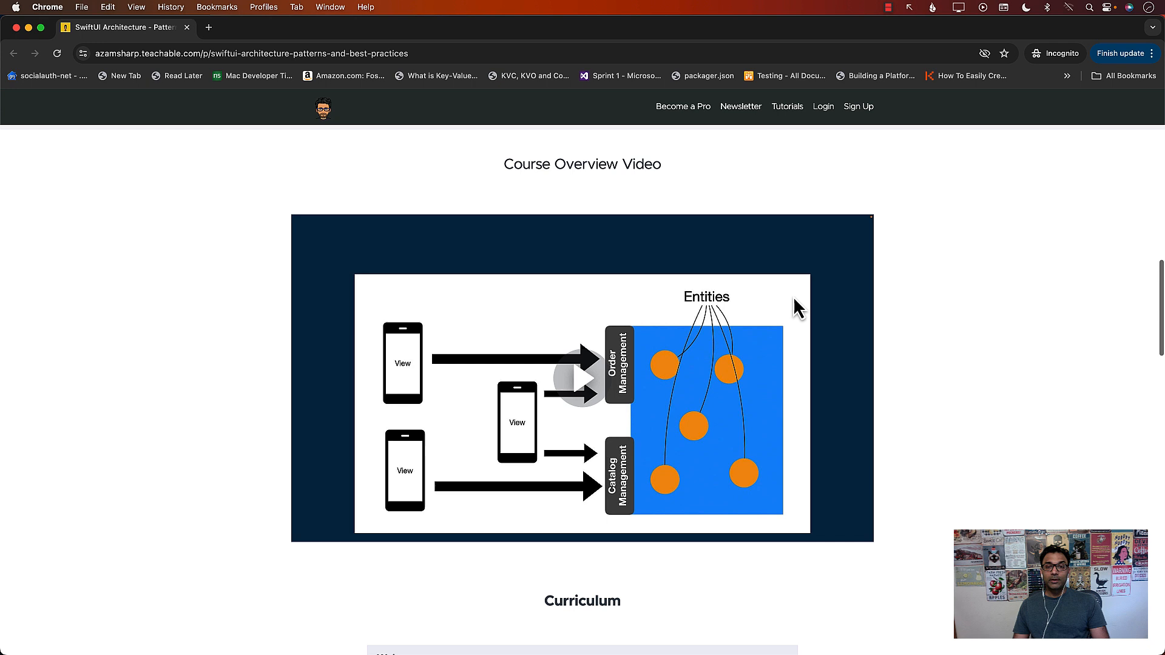
scroll(798, 305, down, 2)
scroll(798, 305, down, 1)
scroll(798, 305, down, 2)
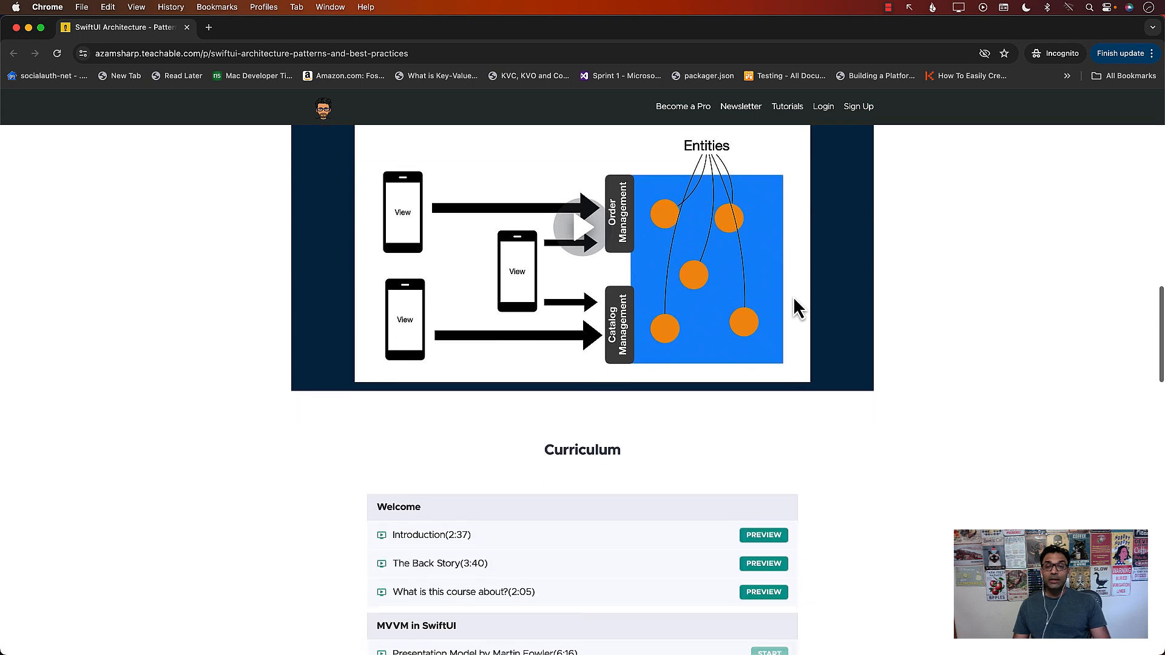
scroll(798, 306, down, 3)
scroll(799, 306, down, 3)
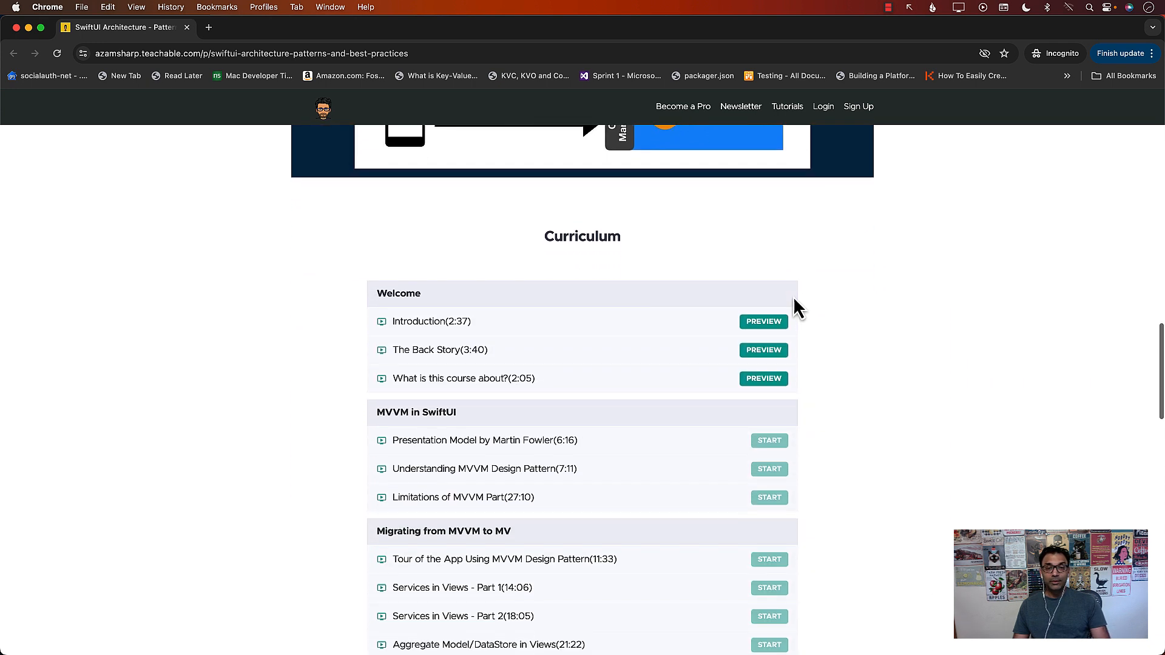
scroll(798, 305, down, 2)
scroll(797, 308, down, 1)
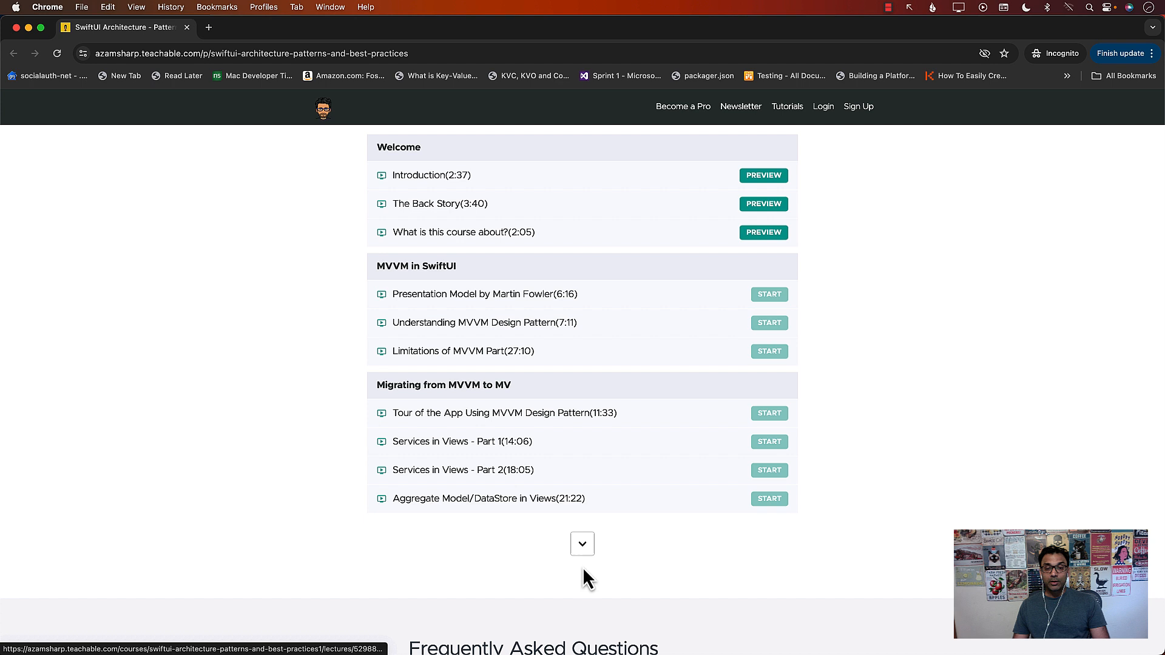
Expand the curriculum to show all remaining sections down to the Conclusion.
click(582, 545)
scroll(291, 566, down, 1)
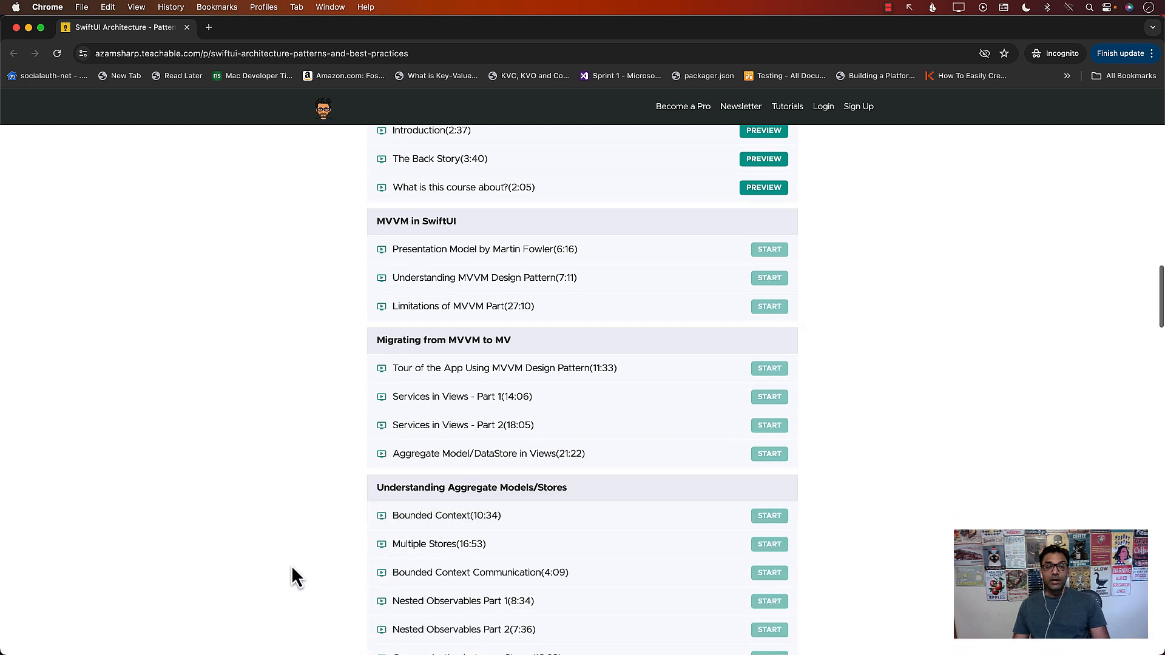
scroll(292, 565, down, 1)
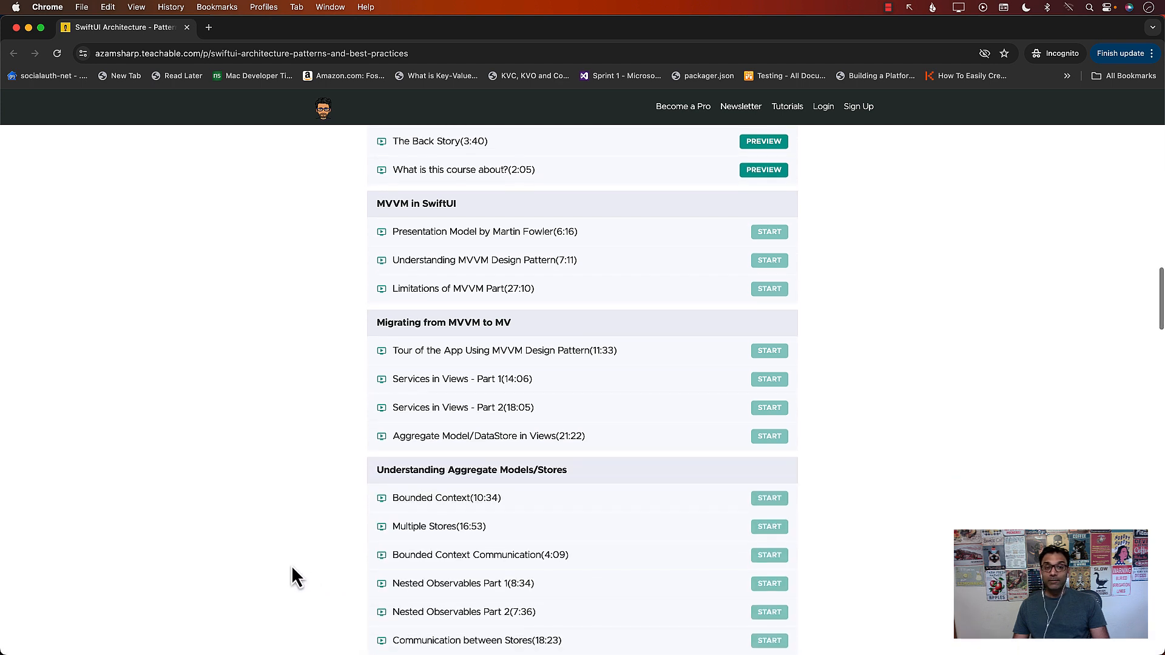
scroll(292, 565, down, 1)
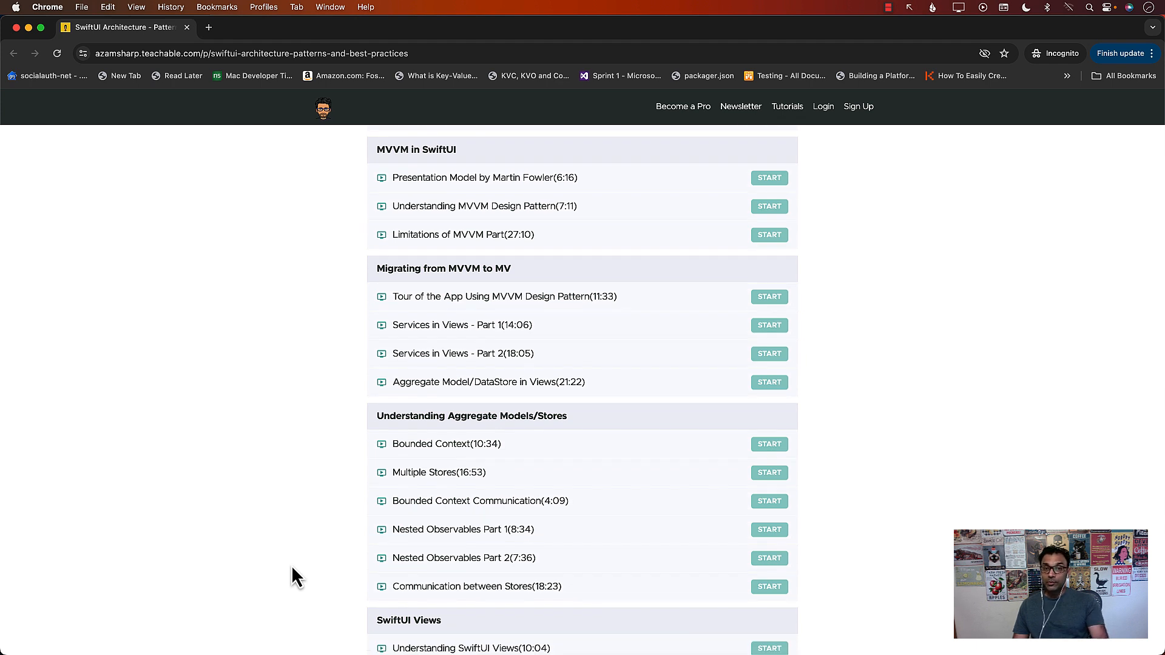
scroll(292, 566, down, 3)
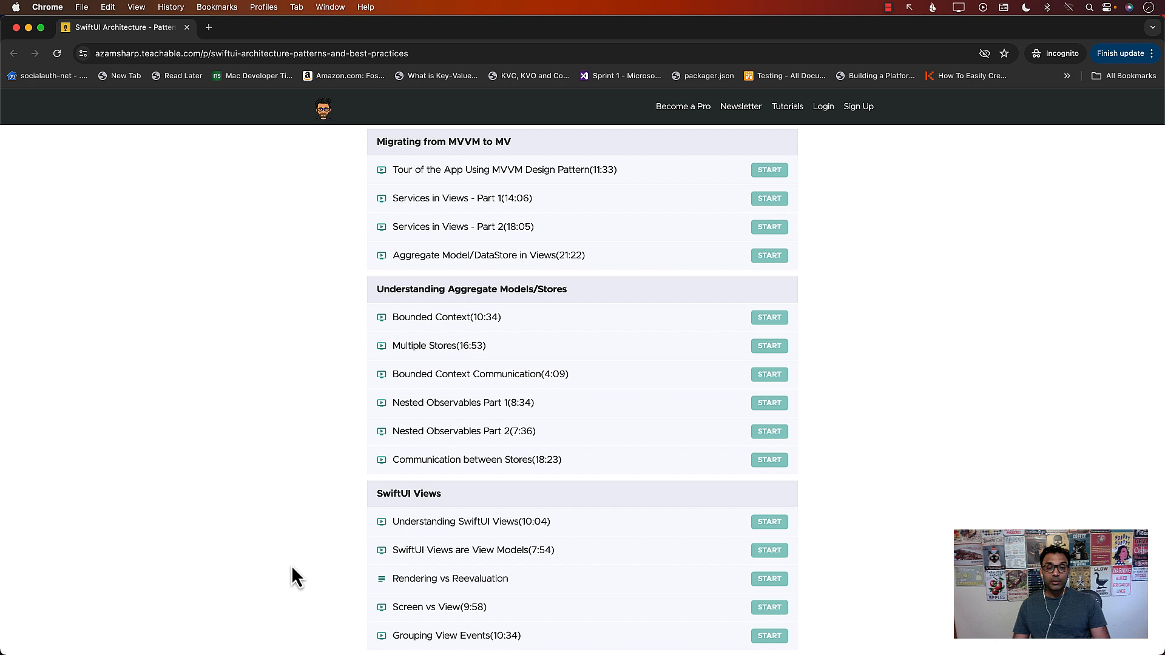
scroll(291, 565, down, 5)
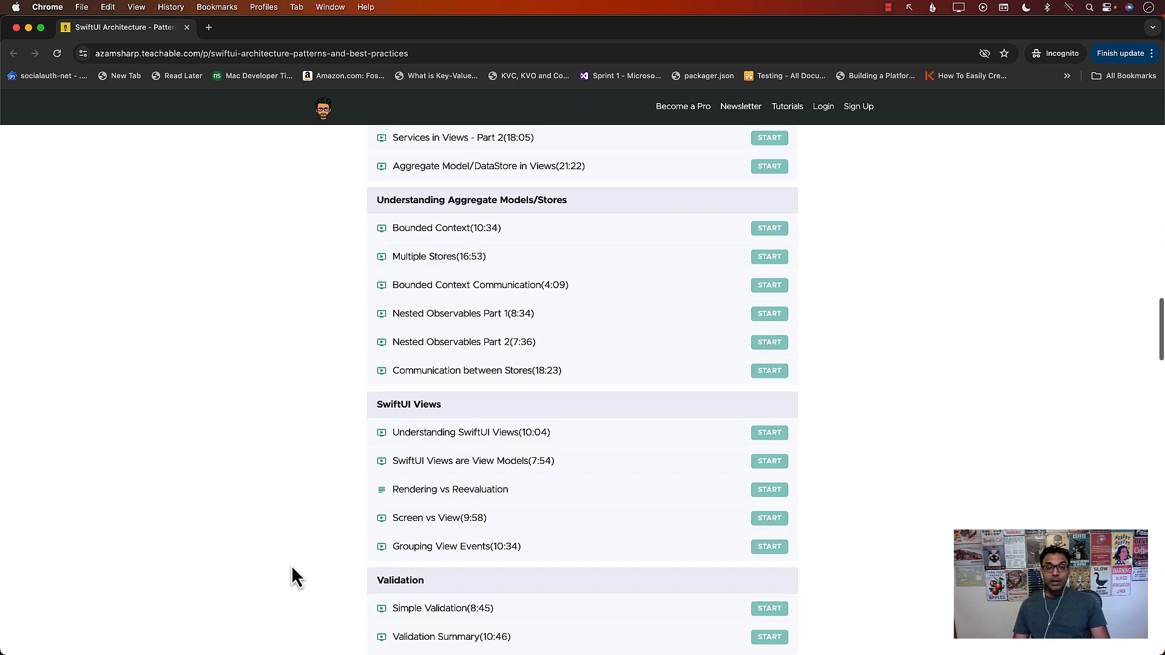
scroll(291, 565, down, 1)
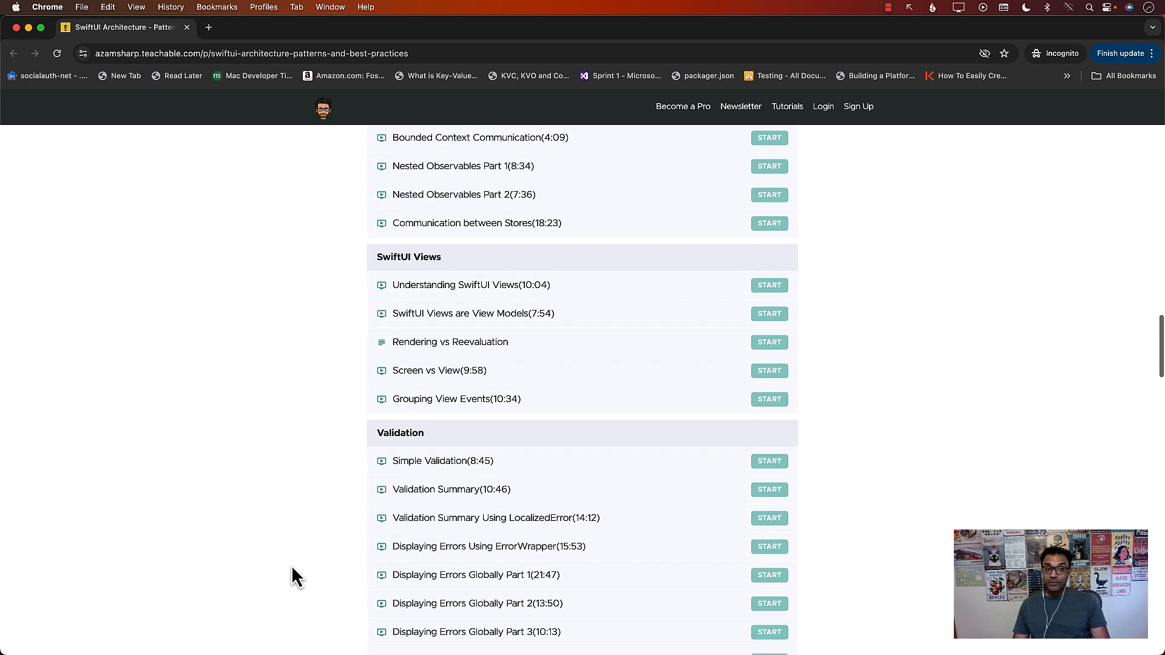
scroll(291, 566, down, 2)
scroll(292, 565, down, 2)
scroll(292, 566, down, 2)
scroll(292, 566, down, 2)
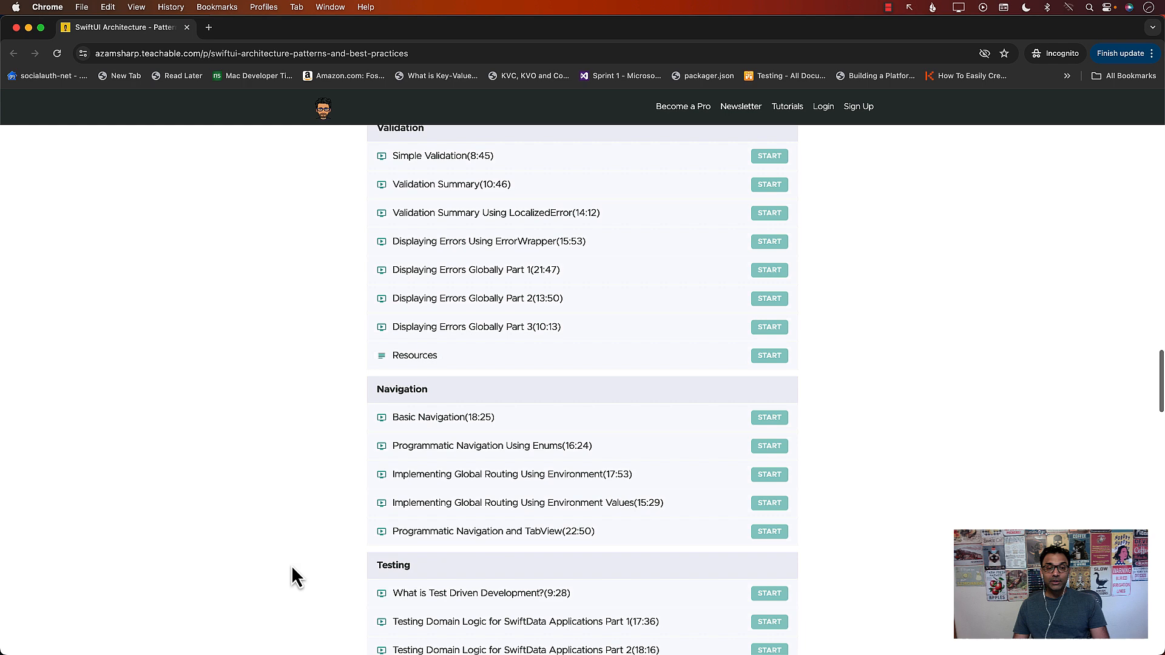
scroll(292, 565, down, 3)
scroll(291, 566, down, 2)
scroll(291, 564, down, 1)
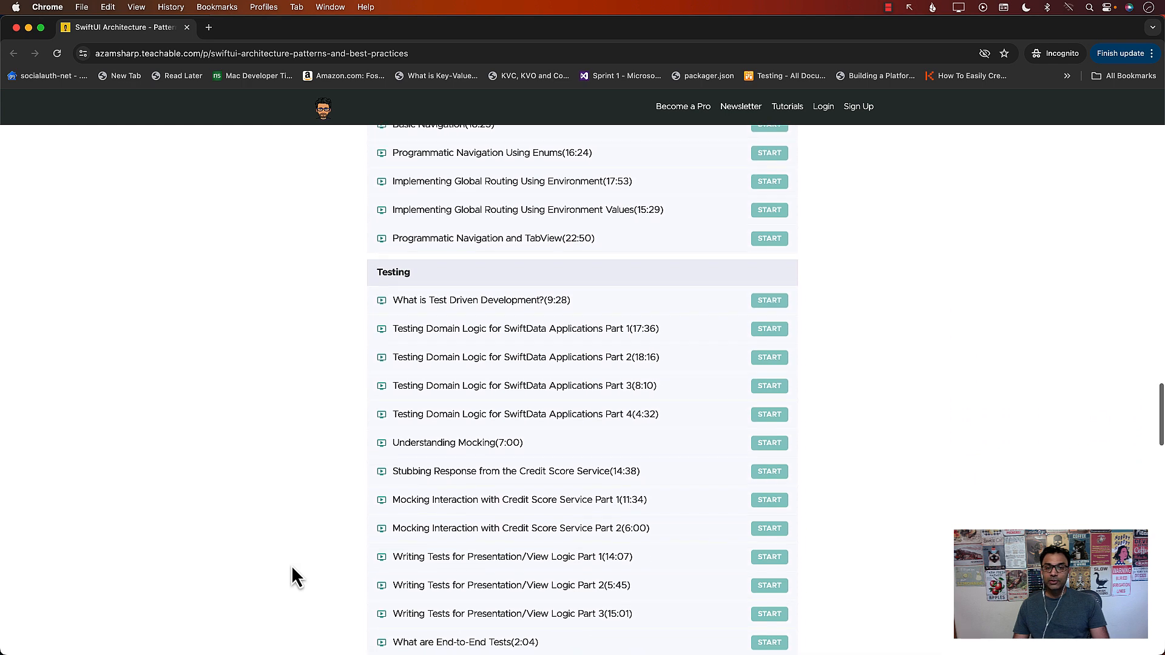
scroll(292, 565, down, 2)
scroll(292, 565, down, 2)
scroll(291, 566, down, 1)
scroll(291, 565, down, 1)
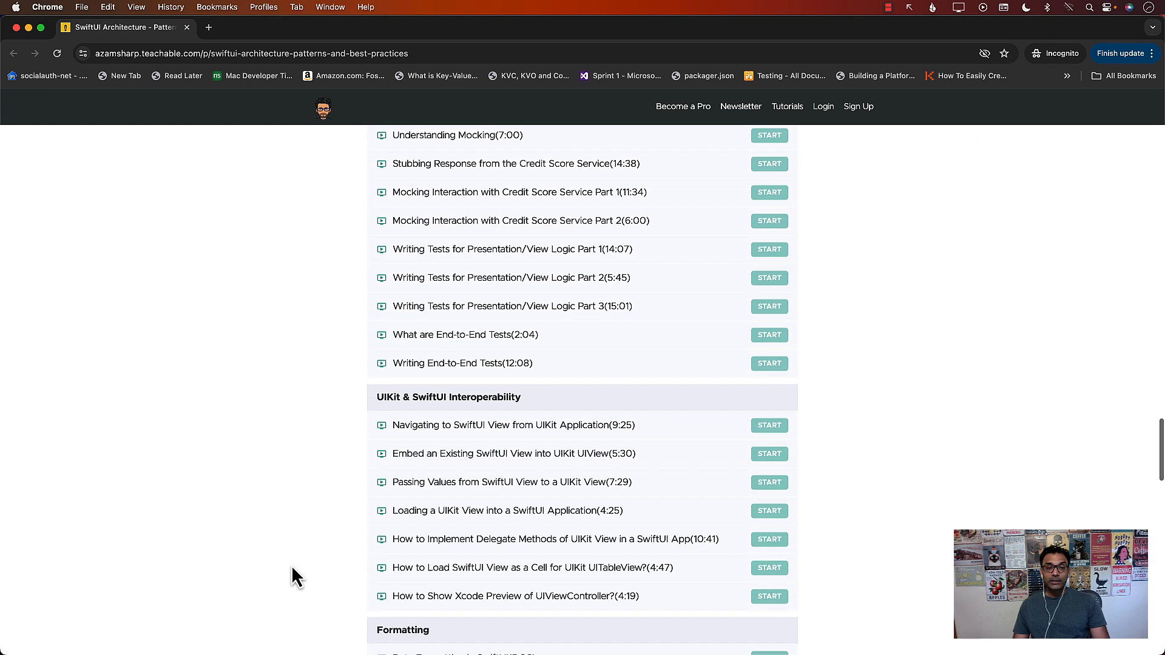
scroll(291, 565, down, 2)
scroll(292, 565, down, 1)
scroll(292, 565, down, 1)
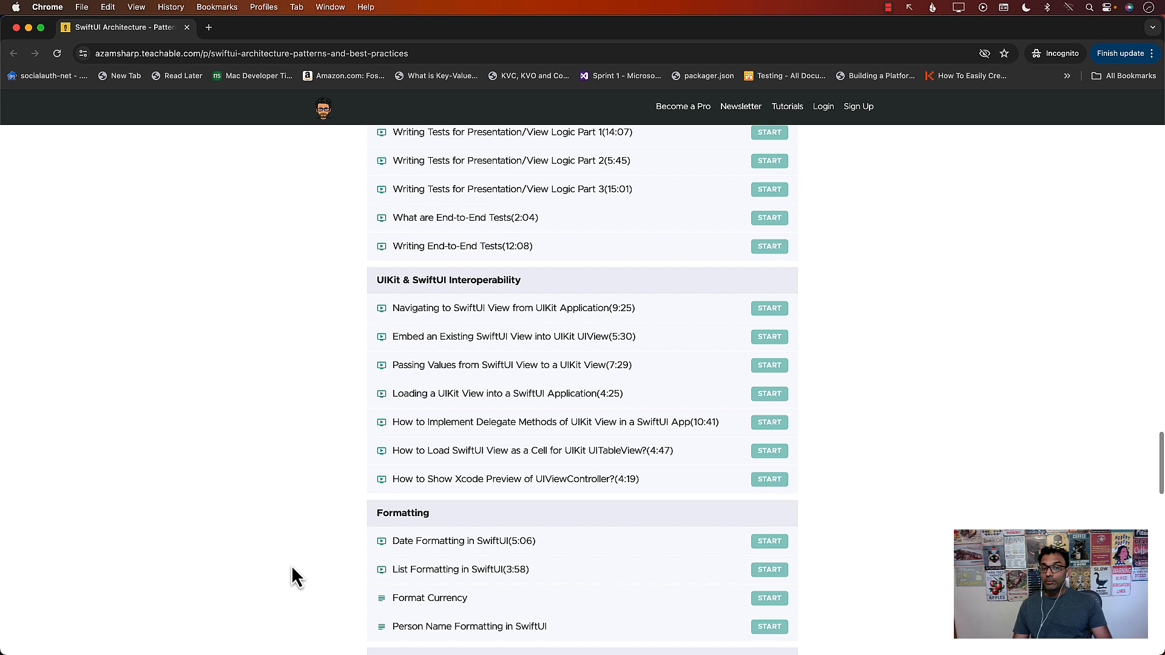
scroll(291, 566, down, 1)
scroll(292, 565, down, 1)
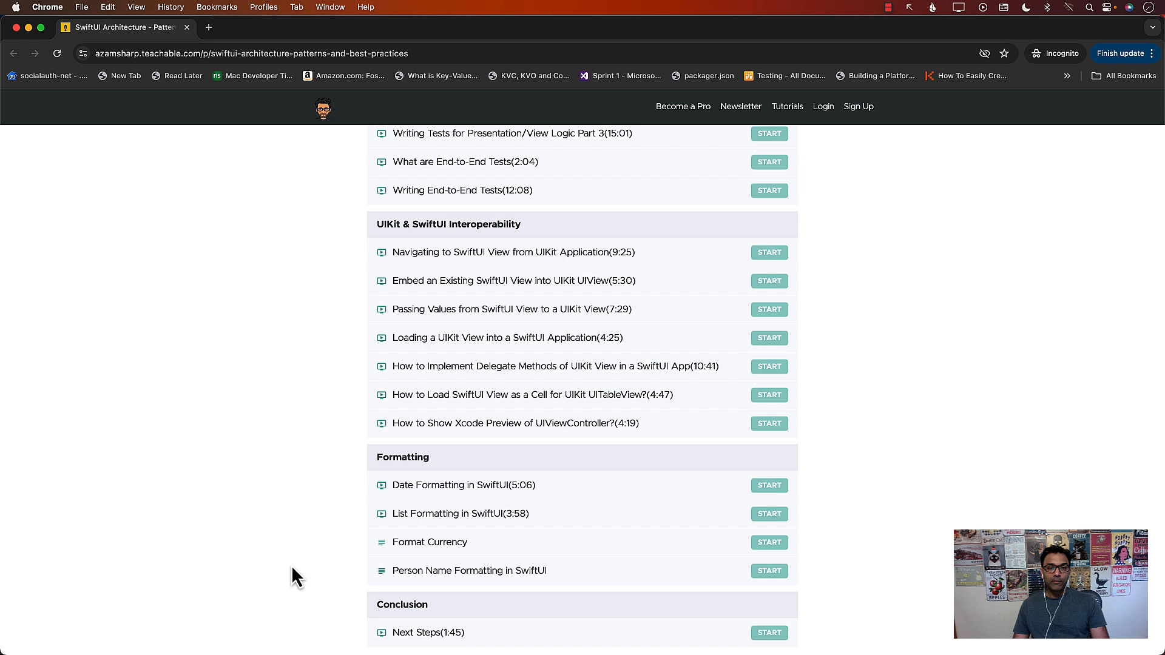
scroll(291, 566, up, 2)
scroll(292, 565, up, 3)
scroll(292, 566, up, 3)
scroll(291, 566, up, 2)
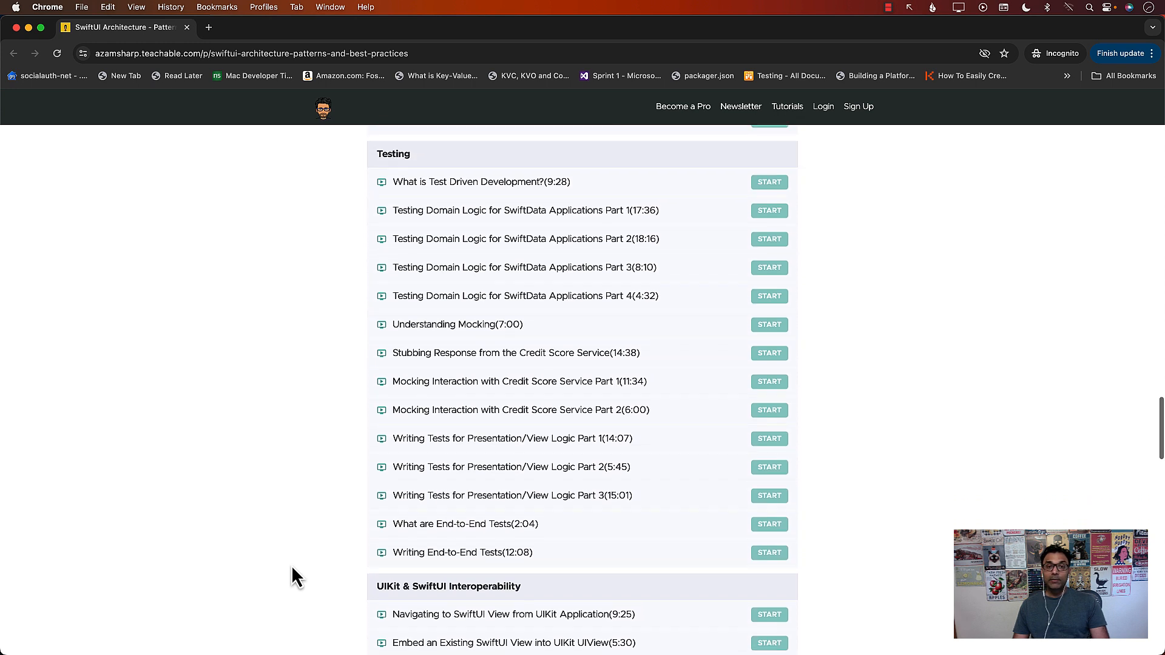
scroll(292, 565, up, 2)
scroll(291, 565, up, 2)
scroll(292, 566, up, 2)
scroll(291, 565, up, 2)
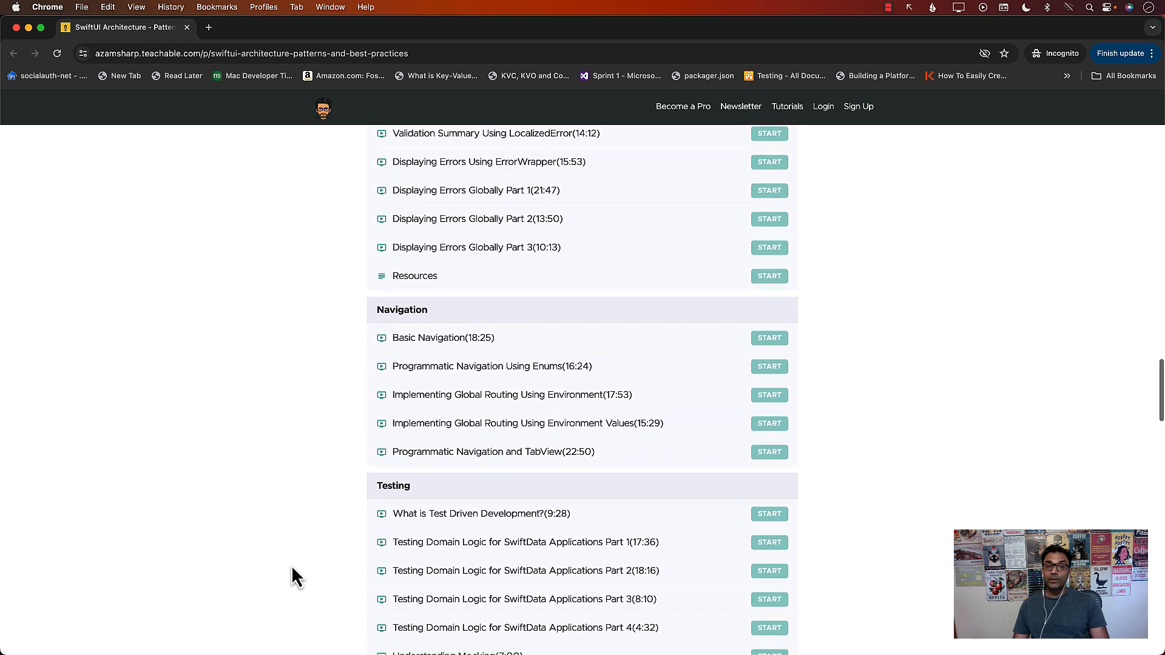
scroll(292, 565, up, 2)
scroll(291, 565, up, 2)
scroll(292, 565, up, 2)
scroll(291, 566, up, 2)
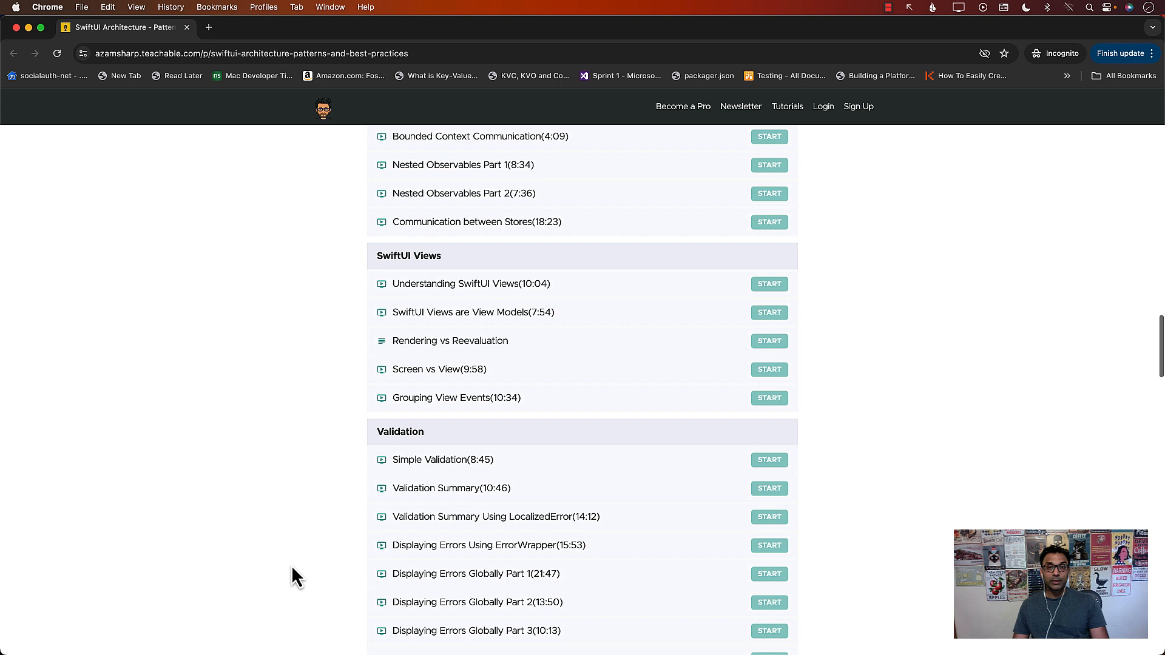
scroll(292, 565, up, 3)
scroll(292, 566, up, 4)
scroll(291, 565, up, 3)
scroll(292, 566, up, 4)
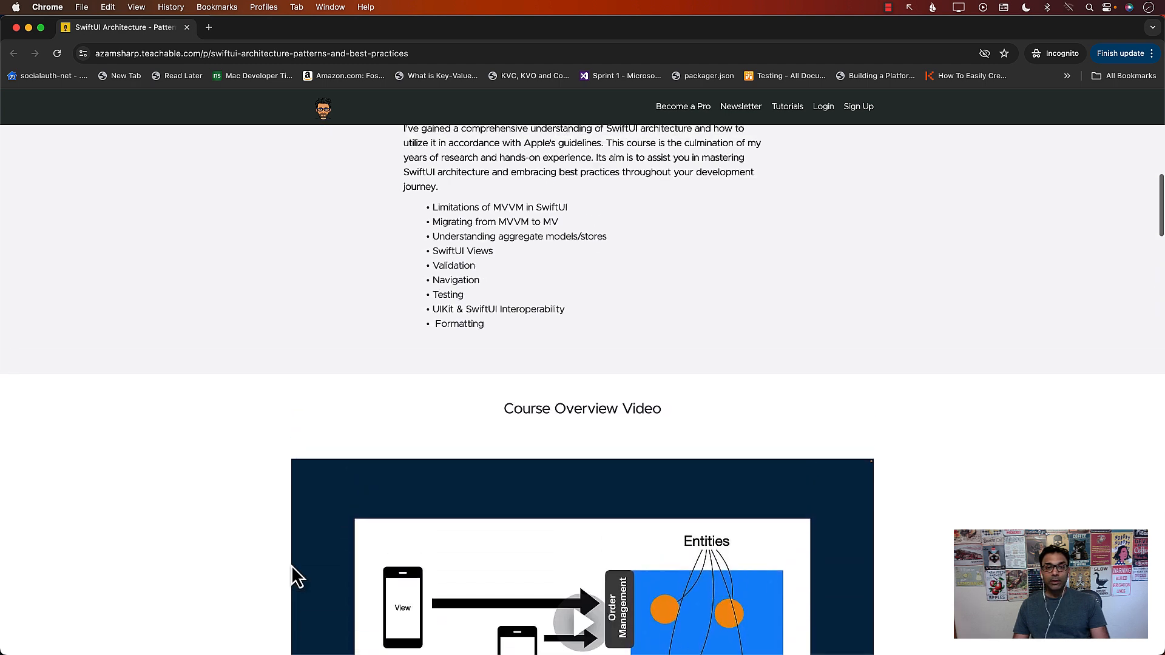
scroll(291, 565, up, 3)
scroll(292, 565, down, 6)
scroll(291, 566, up, 1)
scroll(291, 565, up, 1)
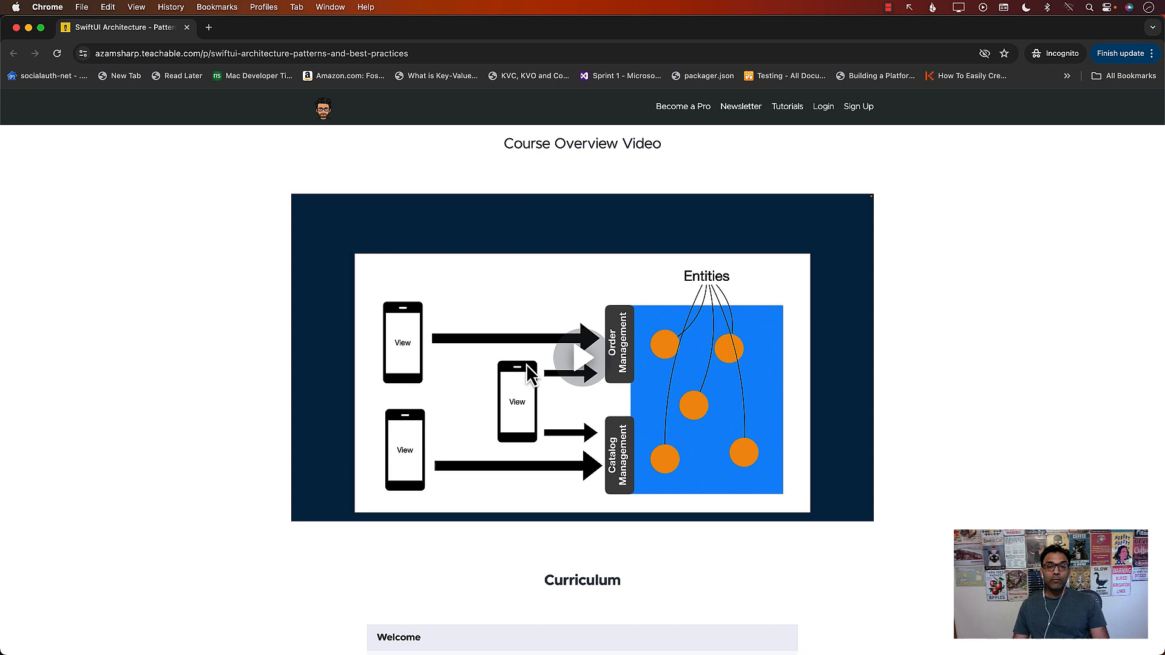
scroll(527, 364, up, 5)
scroll(527, 364, up, 3)
scroll(440, 368, up, 4)
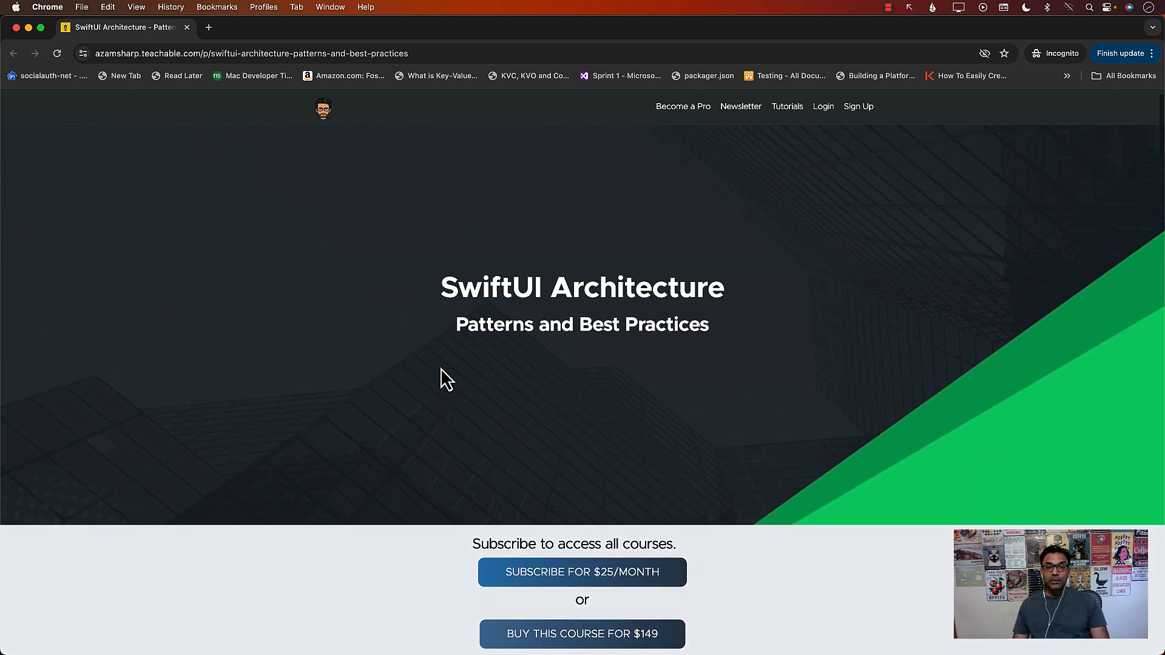
scroll(442, 357, down, 3)
scroll(442, 357, down, 3)
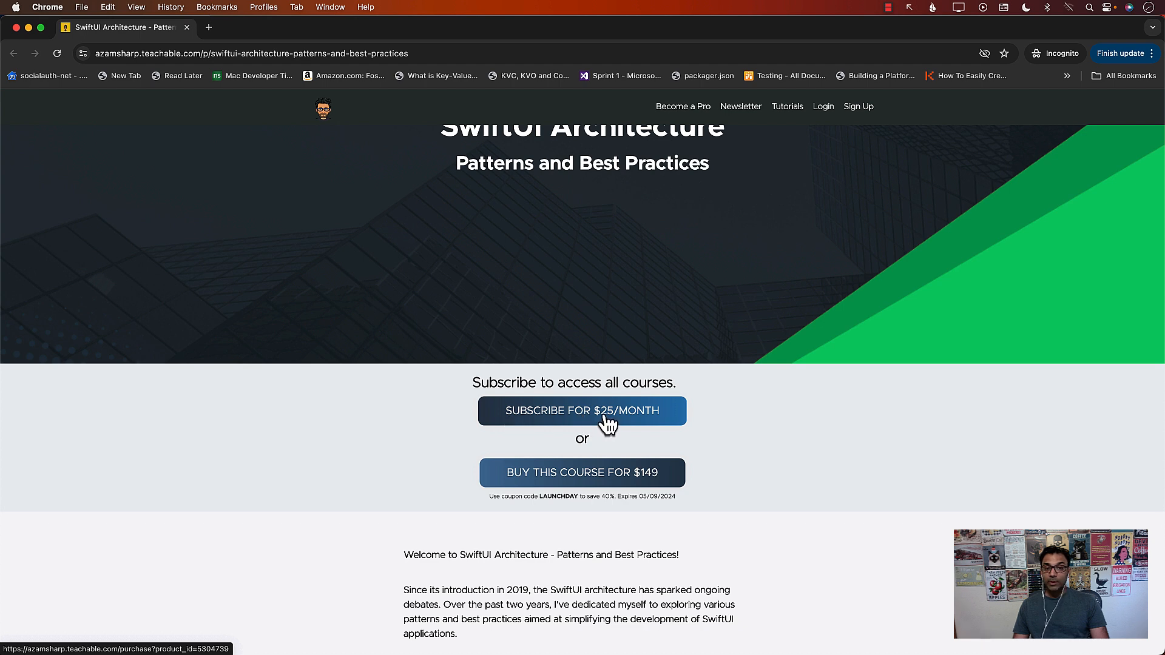
scroll(540, 461, down, 2)
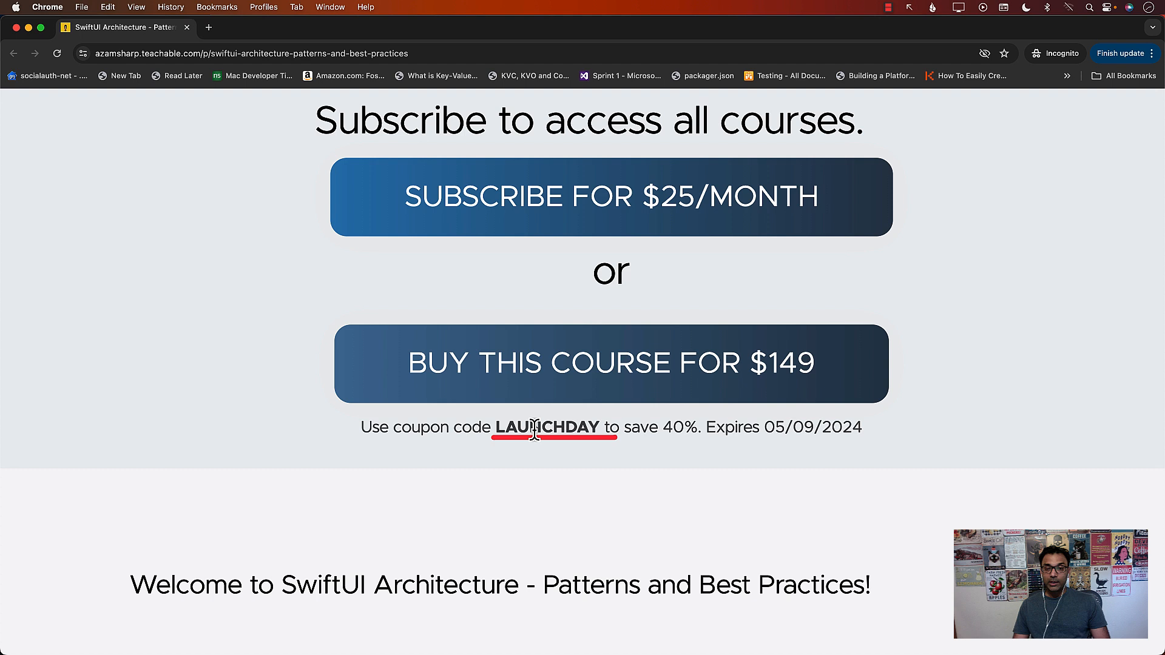
drag(663, 427, 869, 432)
click(764, 428)
click(812, 457)
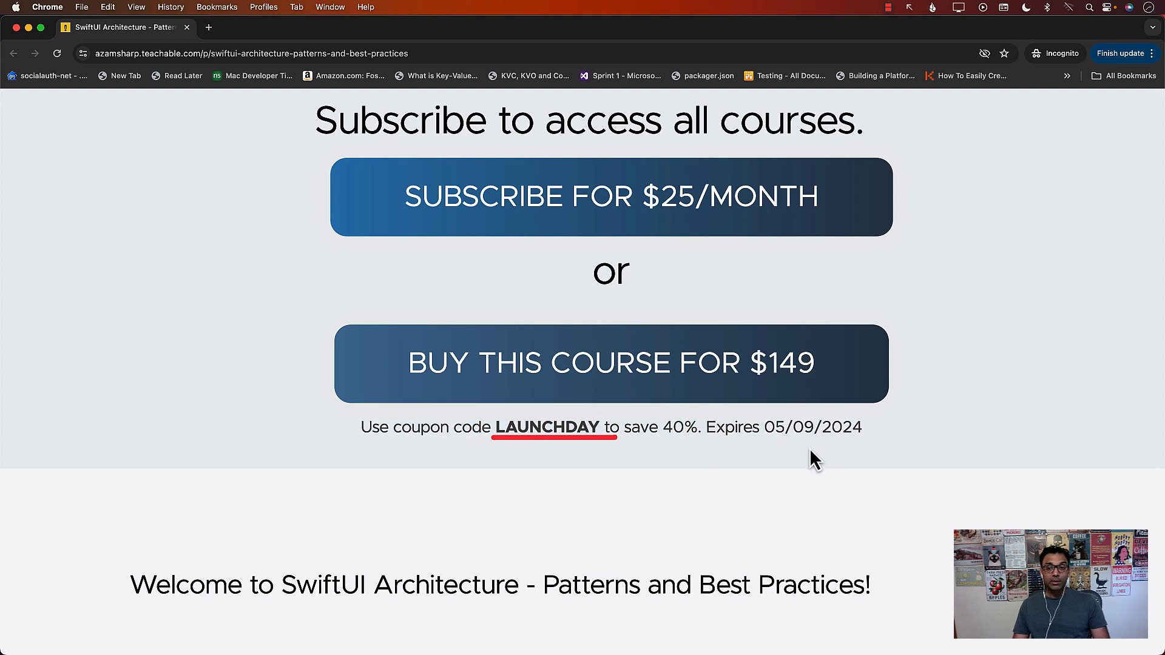
double_click(804, 427)
click(794, 458)
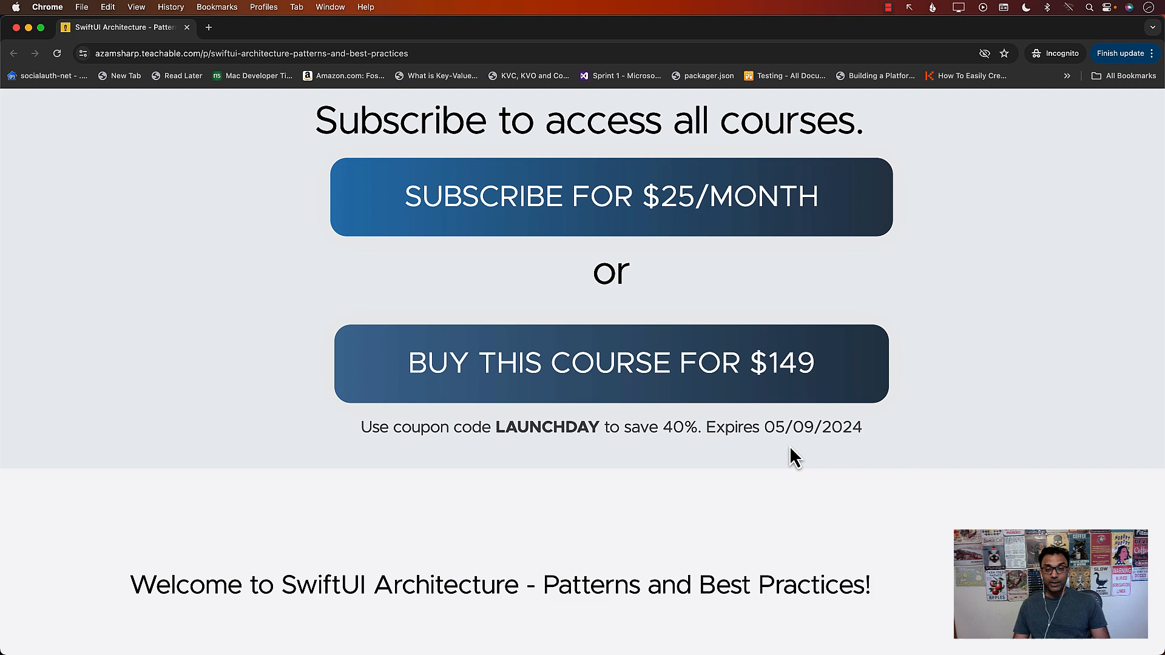
key(super+minus)
key(super+minus)
key(super+minus)
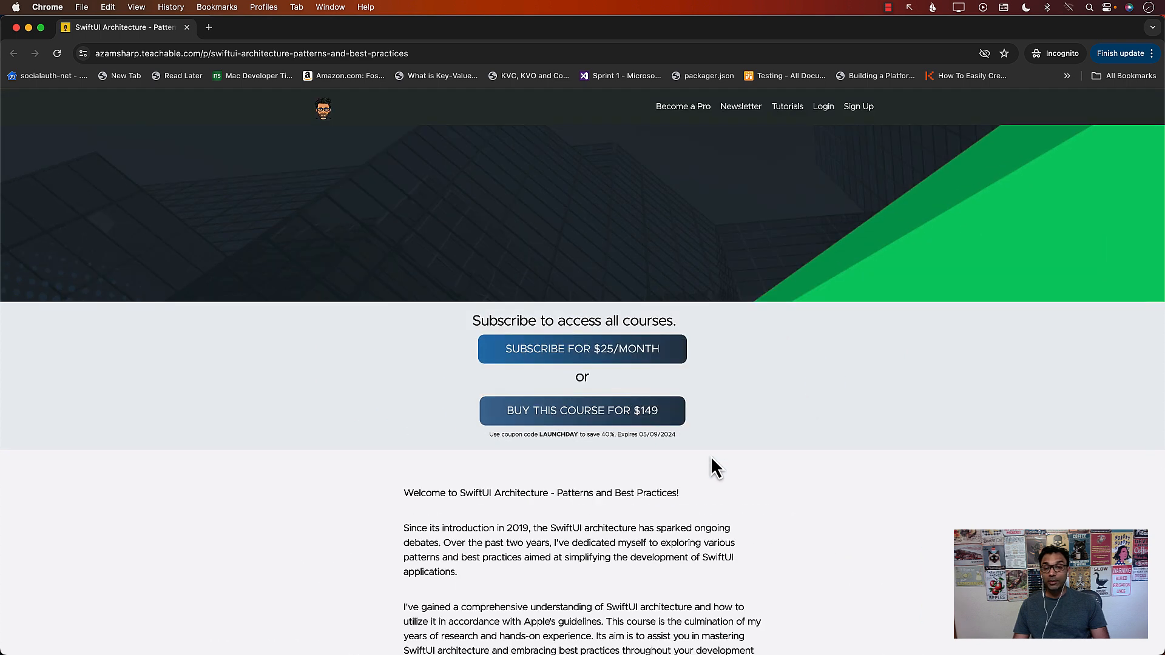
scroll(769, 421, up, 2)
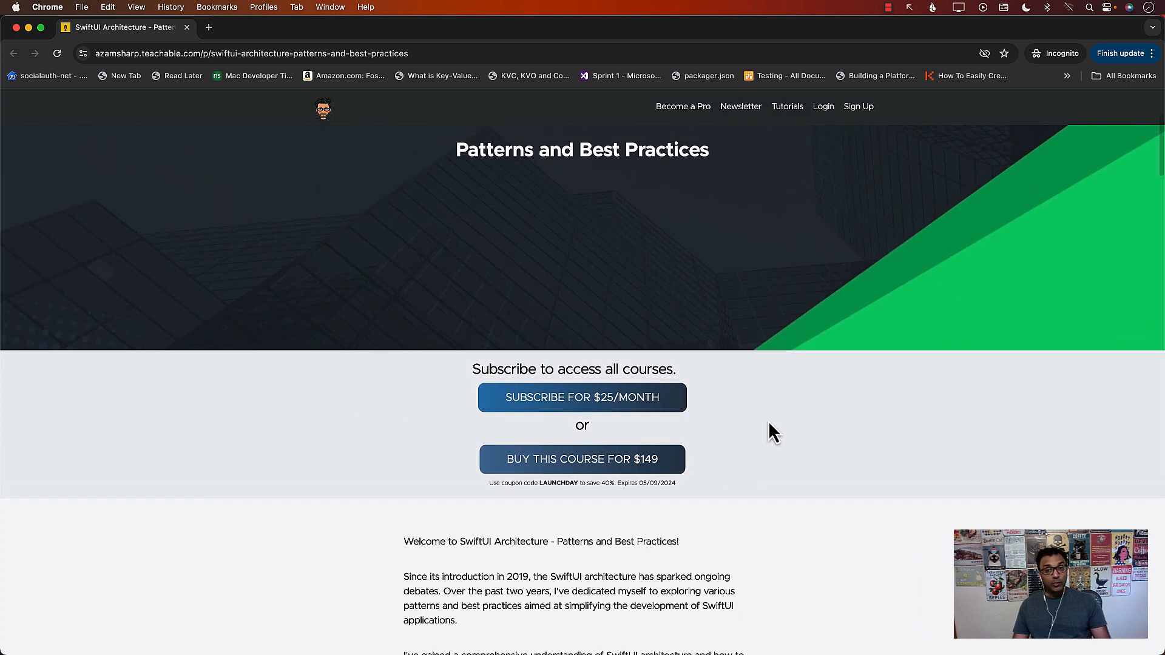
scroll(768, 421, up, 4)
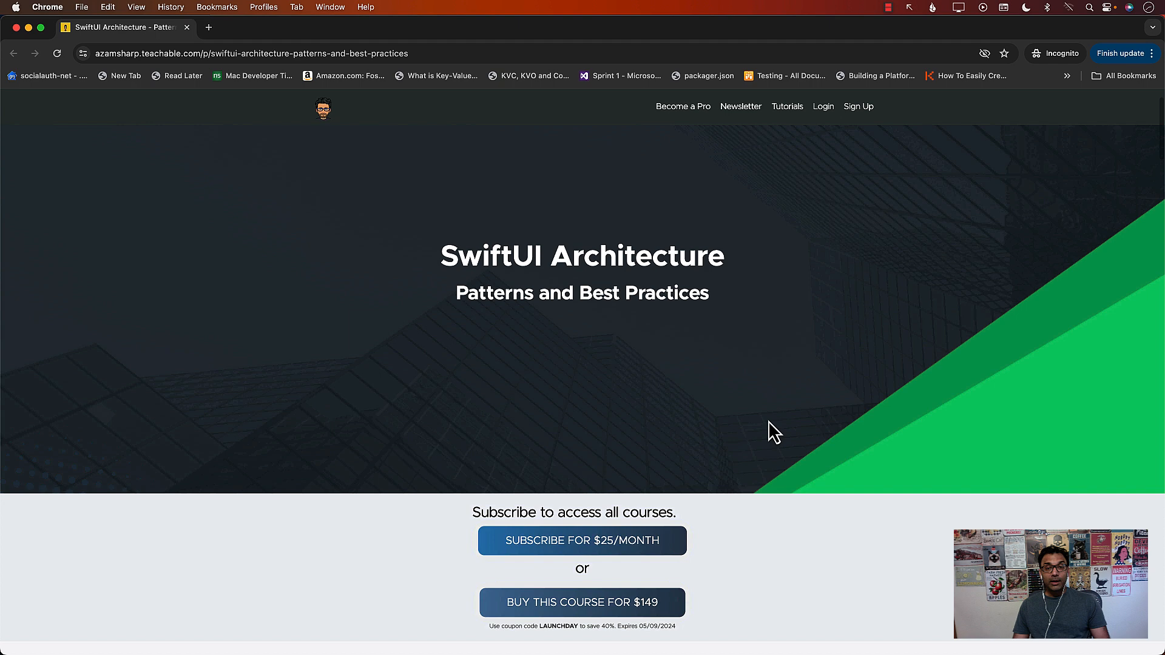
scroll(768, 420, down, 1)
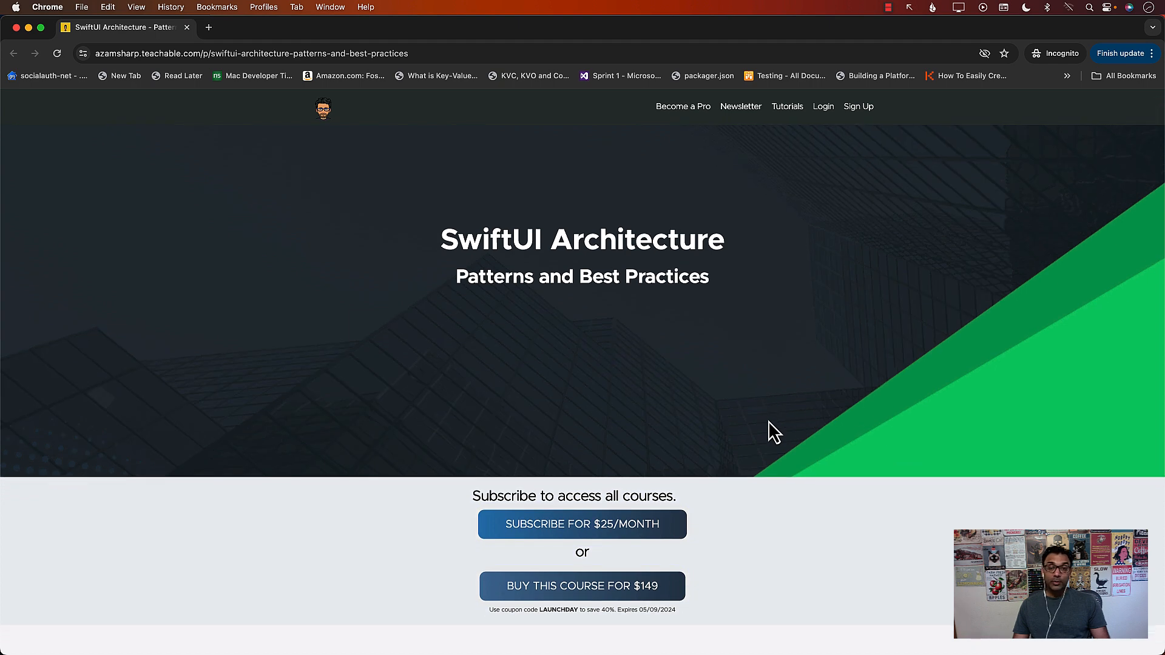